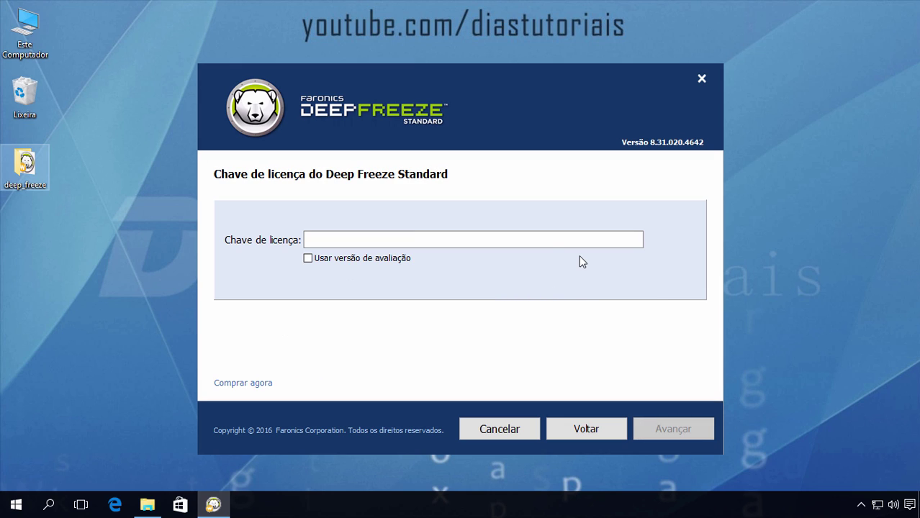
Leave the license key empty, tick 'Usar versão de avaliação' for the trial, and continue
{"action": "left_click", "coordinate": [325, 240]}
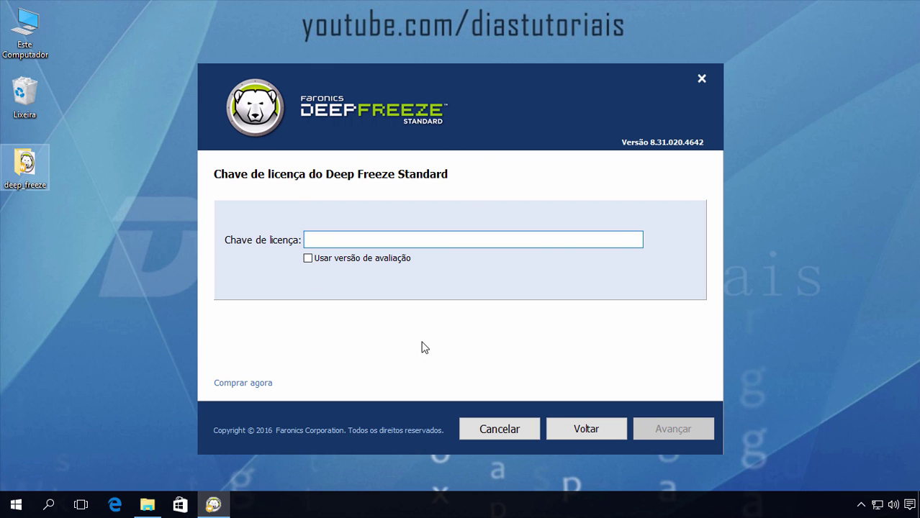
{"action": "left_click", "coordinate": [315, 262]}
{"action": "left_click", "coordinate": [335, 257]}
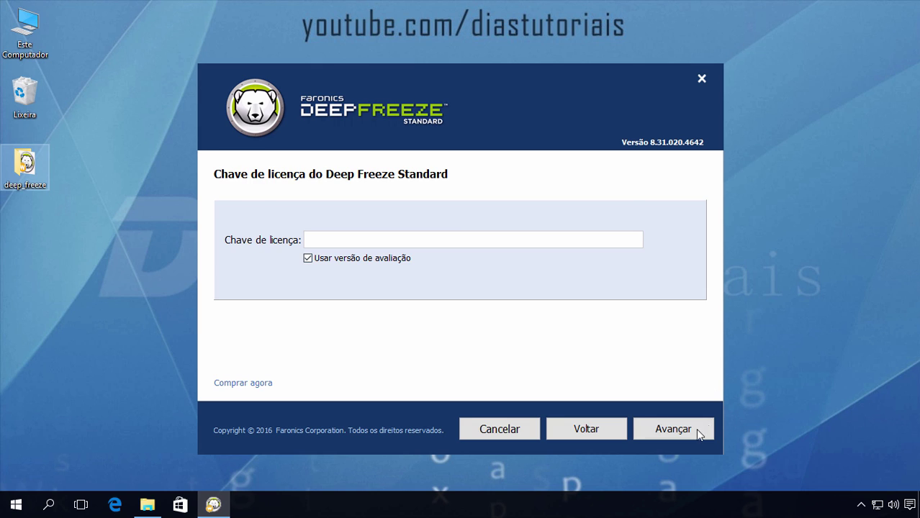
{"action": "left_click", "coordinate": [703, 427]}
Check that drive C: stays Frozen in the drive table and advance to ThawSpace setup
{"action": "left_click", "coordinate": [353, 304]}
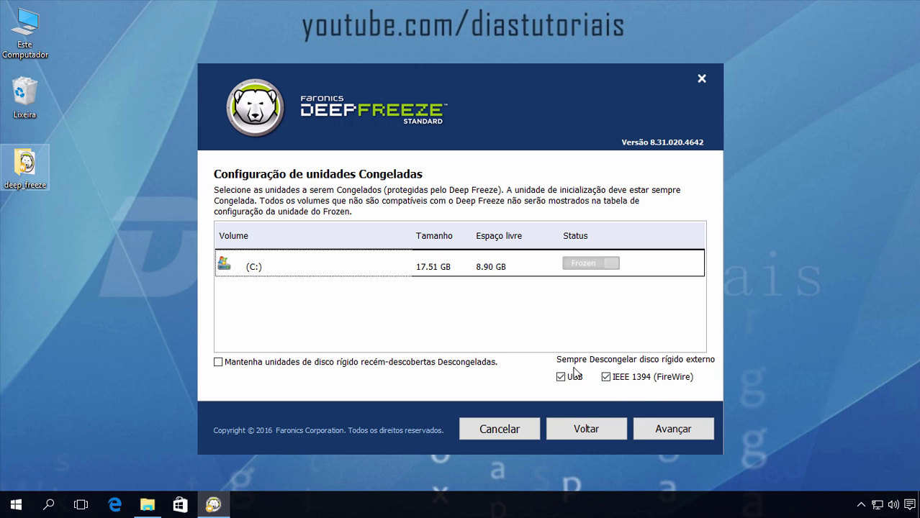
{"action": "left_click", "coordinate": [655, 430]}
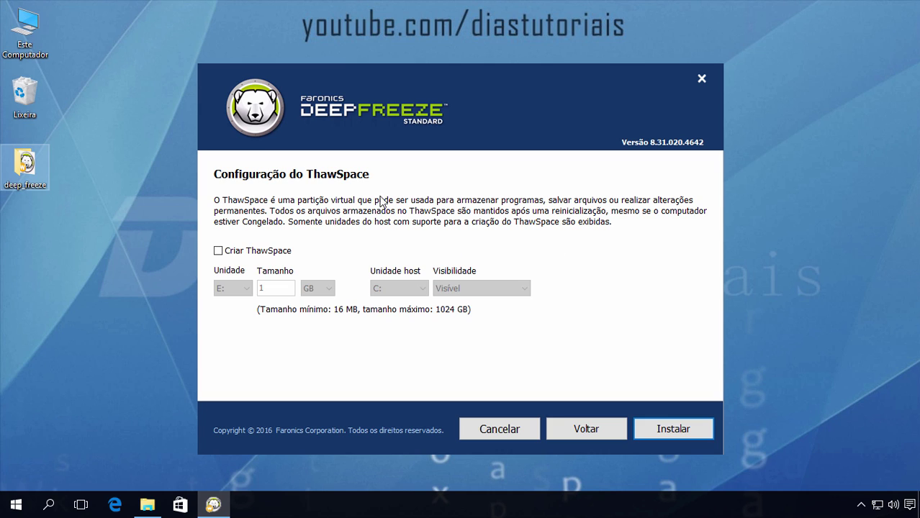
Enable Criar ThawSpace with drive E:, 1 GB on host C:, Visível, and click Instalar
{"action": "left_click", "coordinate": [219, 251]}
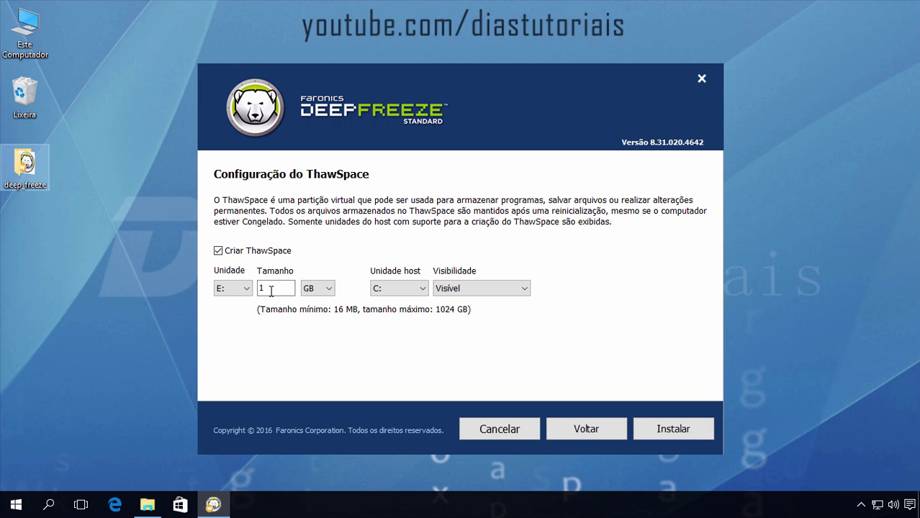
{"action": "left_click", "coordinate": [246, 290]}
{"action": "left_click", "coordinate": [247, 290]}
{"action": "left_click", "coordinate": [465, 293]}
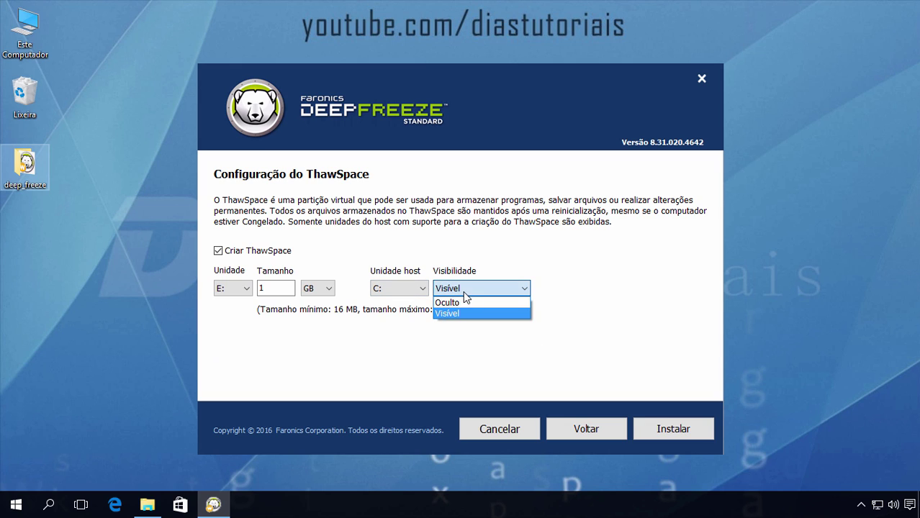
{"action": "left_click", "coordinate": [617, 320]}
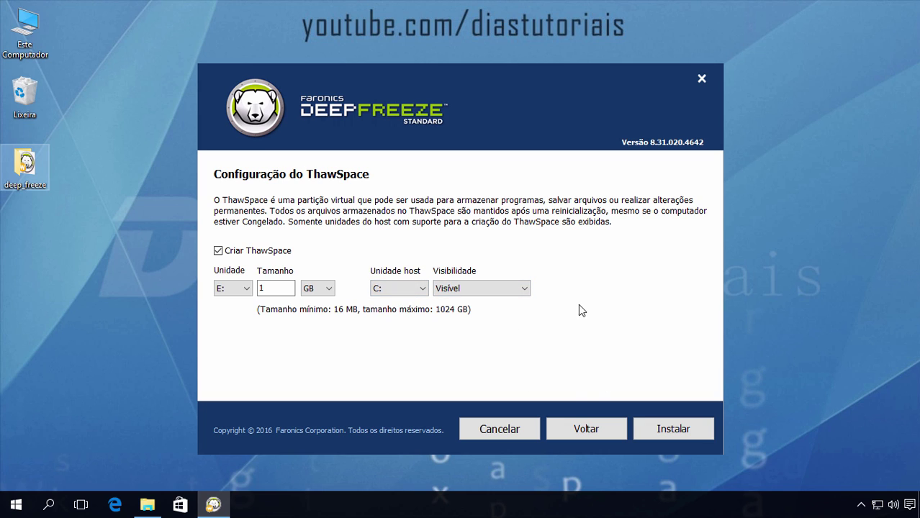
{"action": "left_click", "coordinate": [686, 434]}
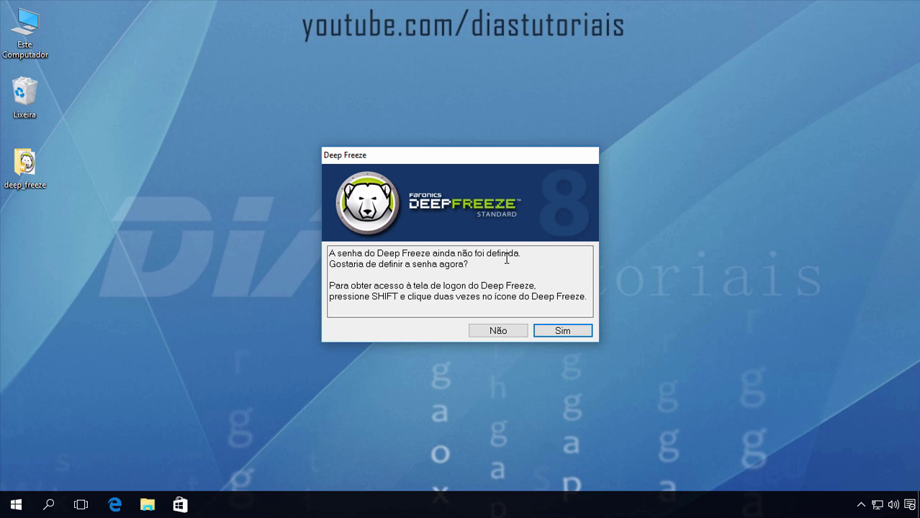
Accept setting a password, enter the new password in both fields, and save it
{"action": "left_click", "coordinate": [576, 332]}
{"action": "left_click", "coordinate": [423, 175]}
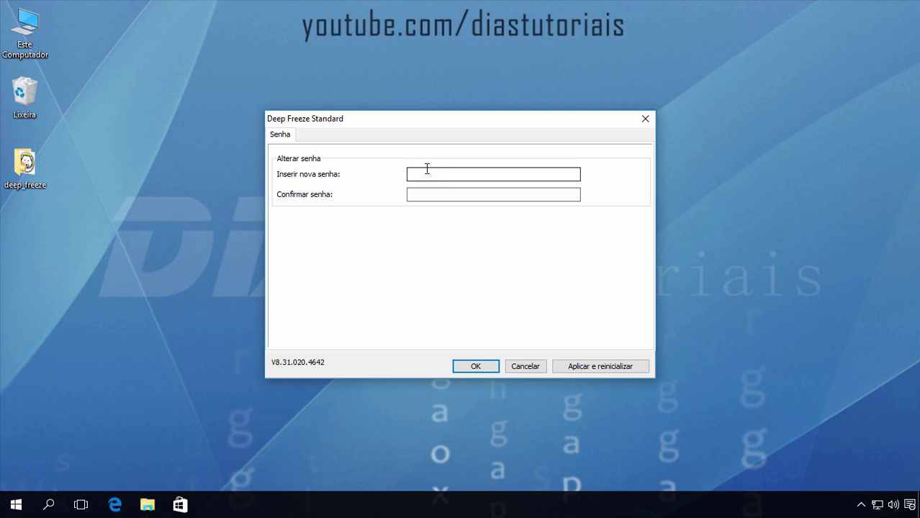
{"action": "type", "text": "1234"}
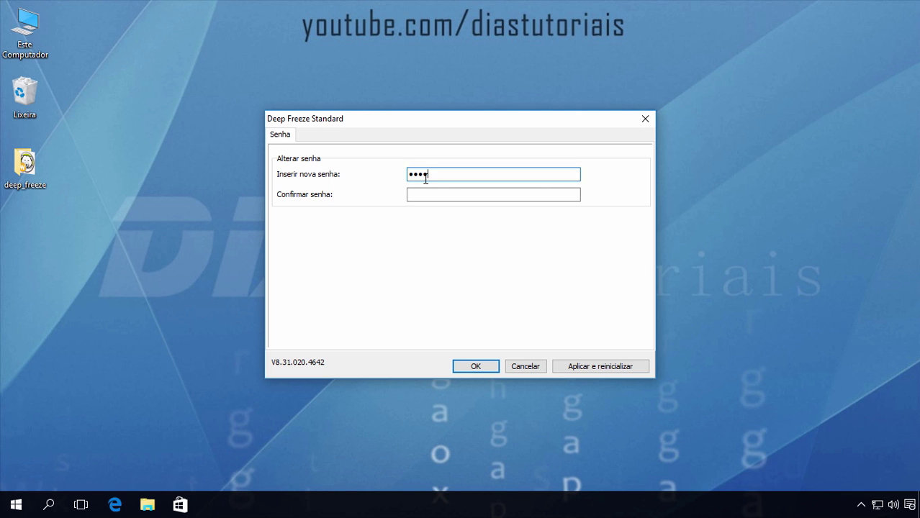
{"action": "key", "text": "Tab"}
{"action": "type", "text": "1234"}
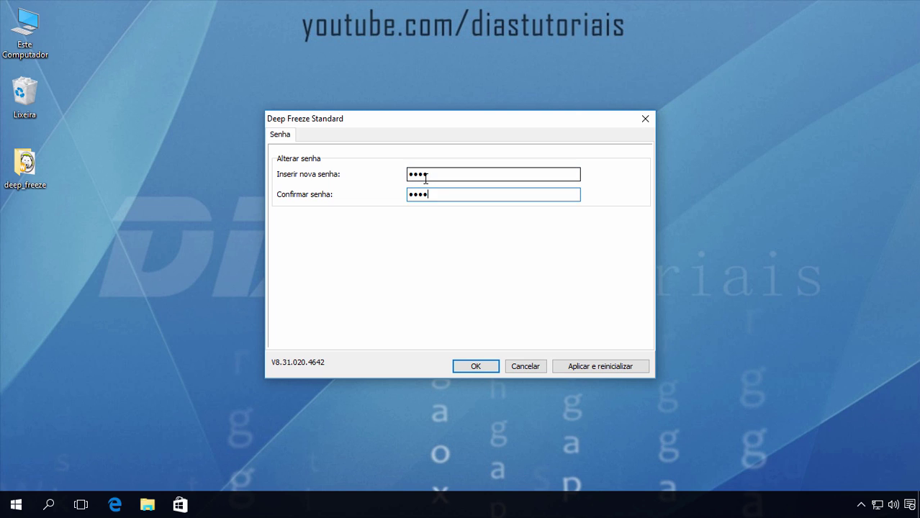
{"action": "left_click", "coordinate": [478, 367]}
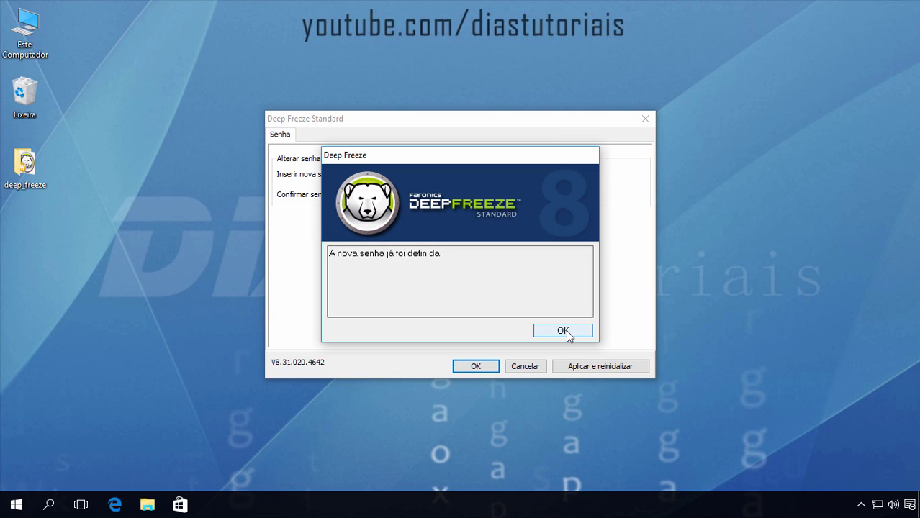
{"action": "left_click", "coordinate": [572, 333]}
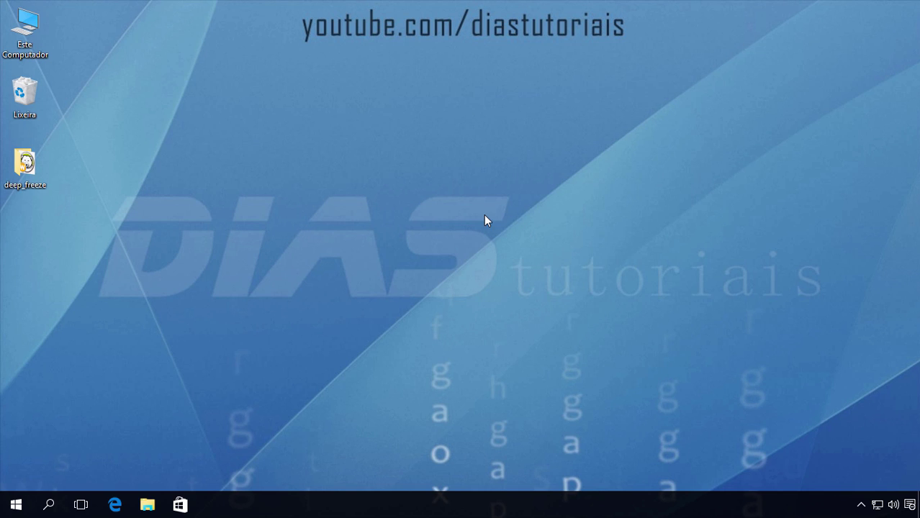
Open the Deep Freeze tray icon's login prompt and sign in with the account password
{"action": "left_click", "coordinate": [861, 505]}
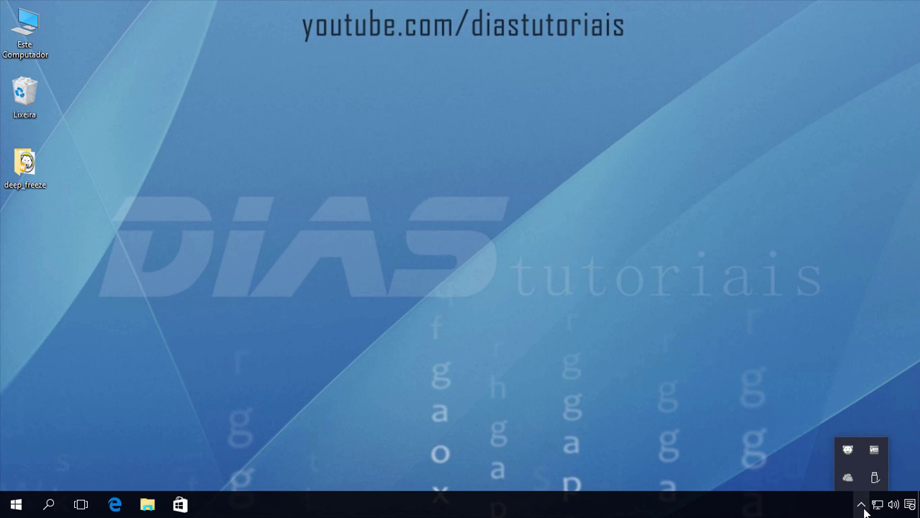
{"action": "double_click", "coordinate": [848, 451]}
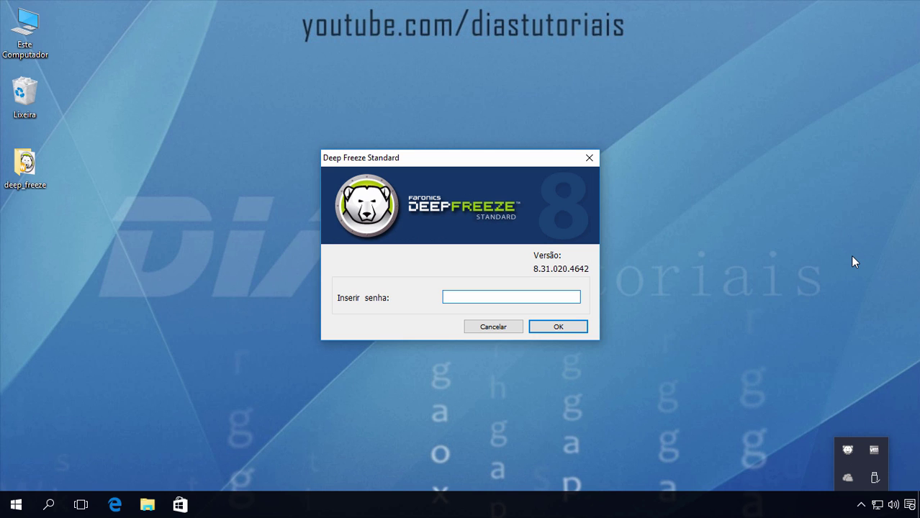
{"action": "type", "text": "****"}
{"action": "key", "text": "Return"}
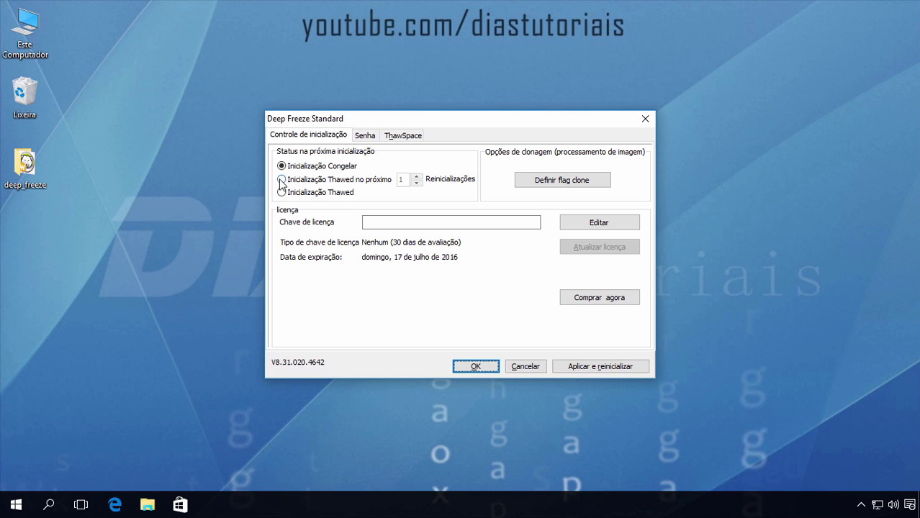
Pick Boot Thawed, then review the password and ThawSpace tabs before returning to boot control
{"action": "left_click", "coordinate": [282, 179]}
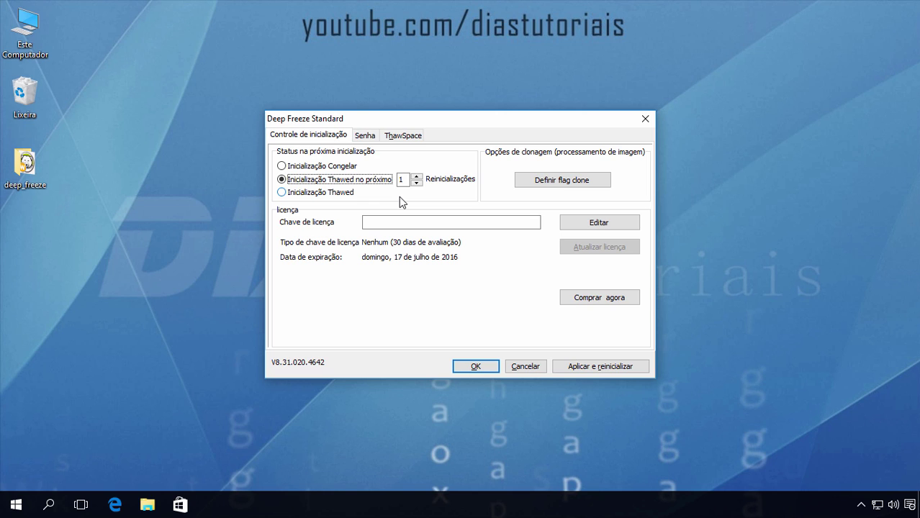
{"action": "left_click", "coordinate": [365, 136]}
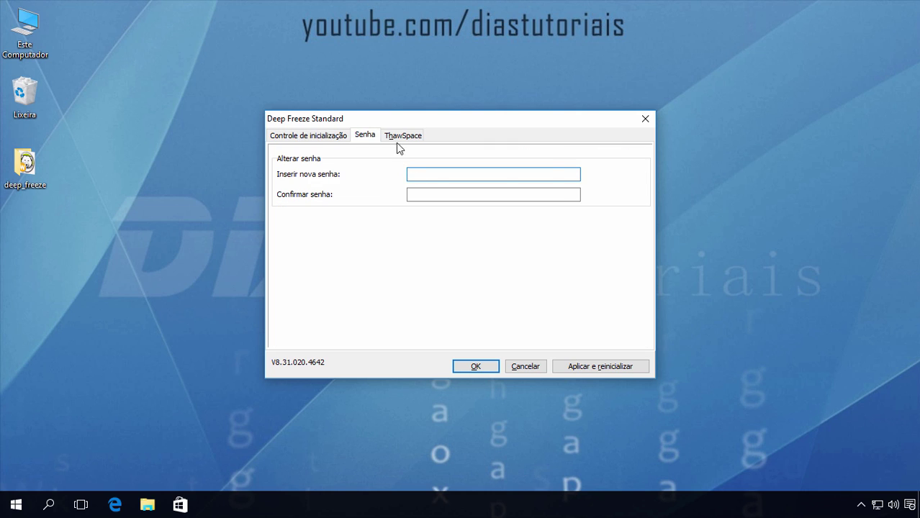
{"action": "left_click", "coordinate": [400, 136]}
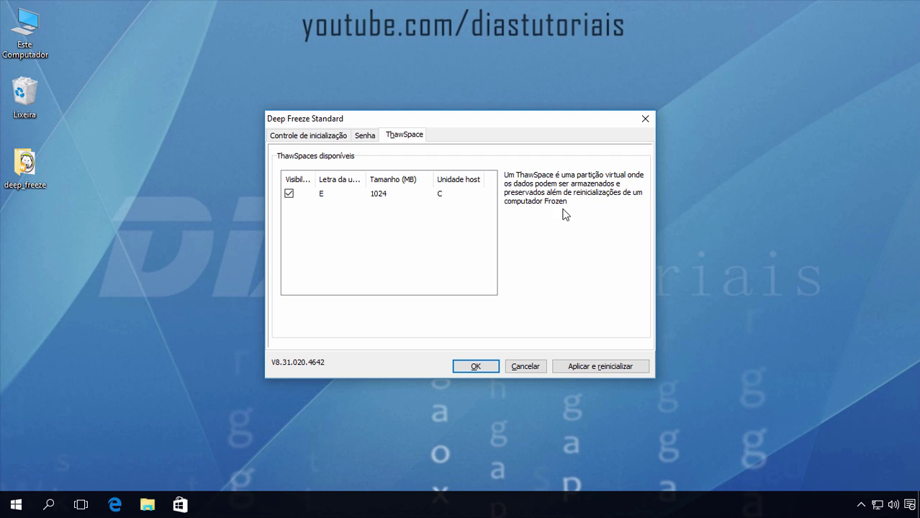
{"action": "left_click", "coordinate": [308, 136]}
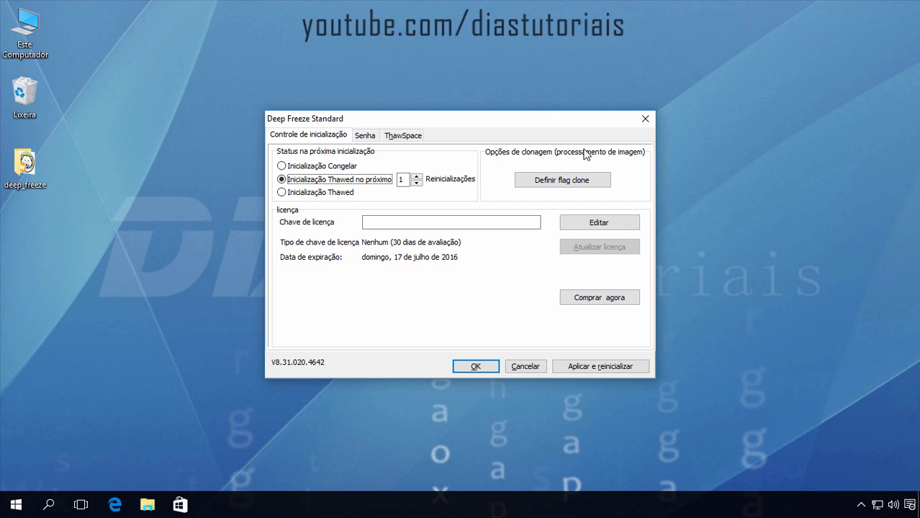
Restore Inicialização Congelar, apply and close configuration, then open the deep_freeze folder's menu
{"action": "left_click", "coordinate": [282, 166]}
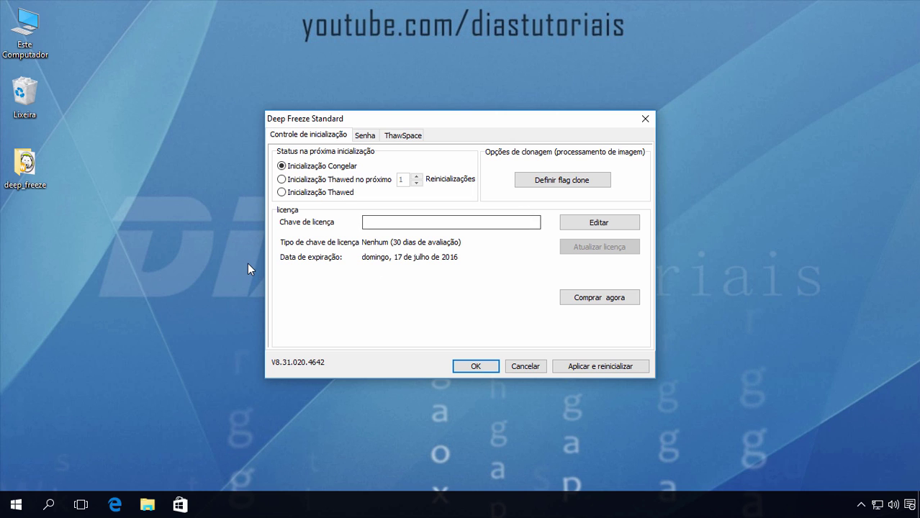
{"action": "left_click", "coordinate": [475, 368]}
{"action": "left_click", "coordinate": [562, 330]}
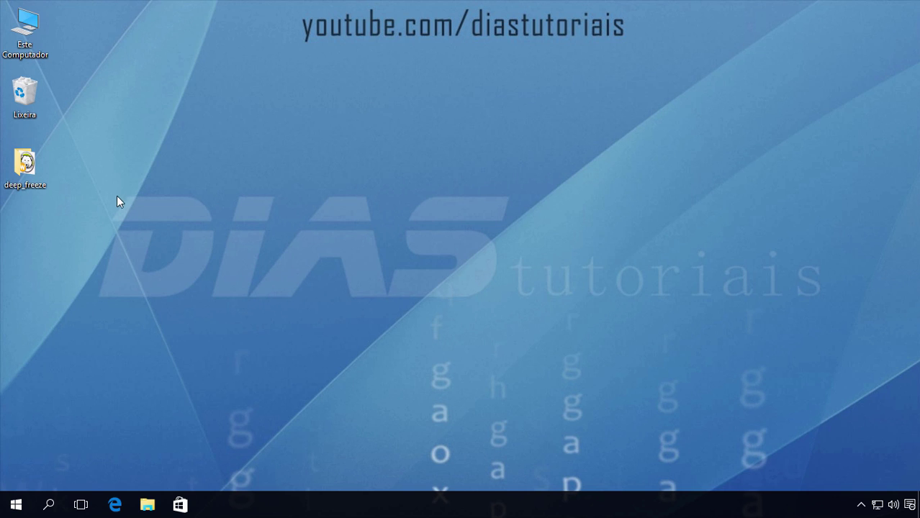
{"action": "right_click", "coordinate": [25, 160]}
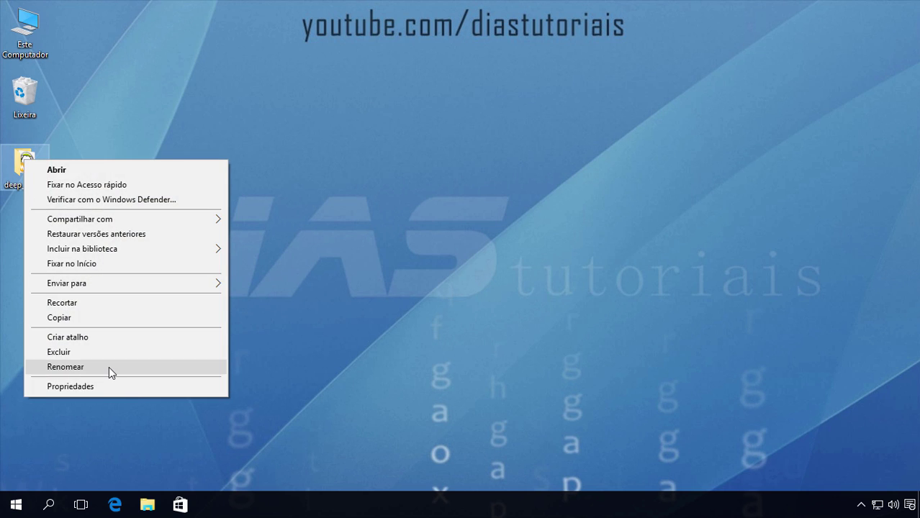